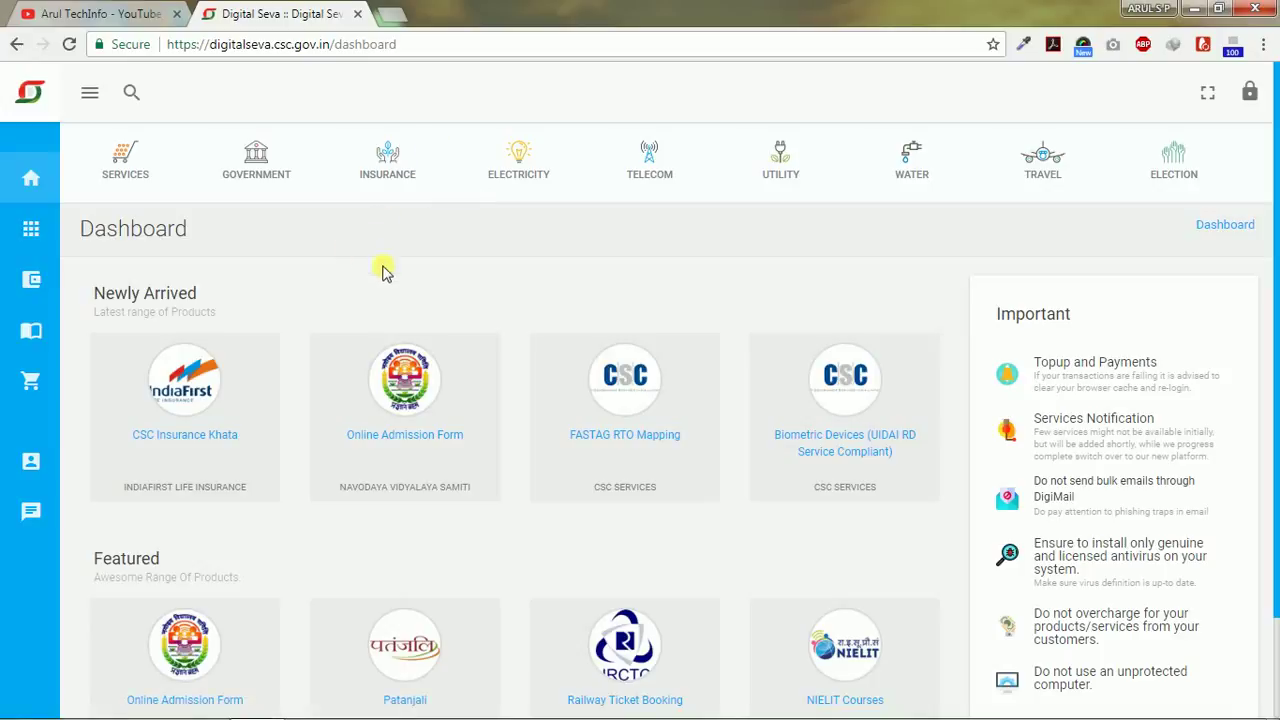
Step: From the Aadhaar services category, open the Aadhaar Registered Device service in a new tab
left_click_drag(871, 169, 555, 170)
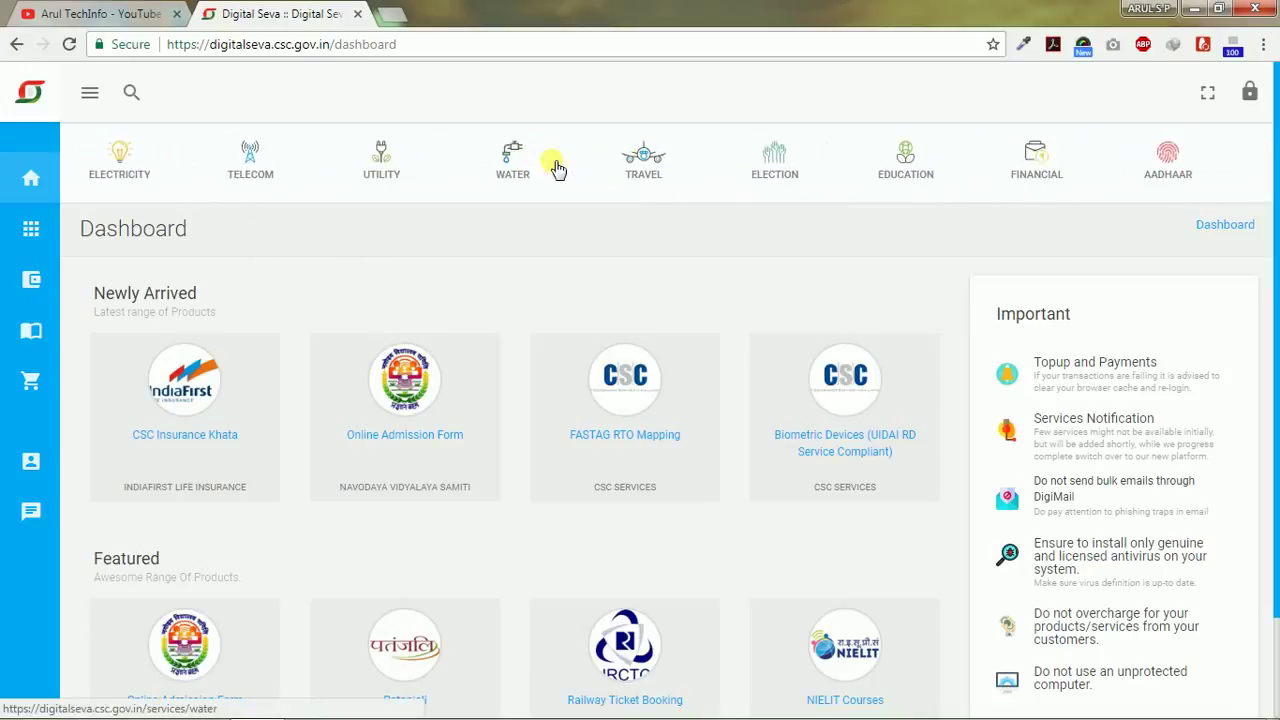
left_click(1176, 168)
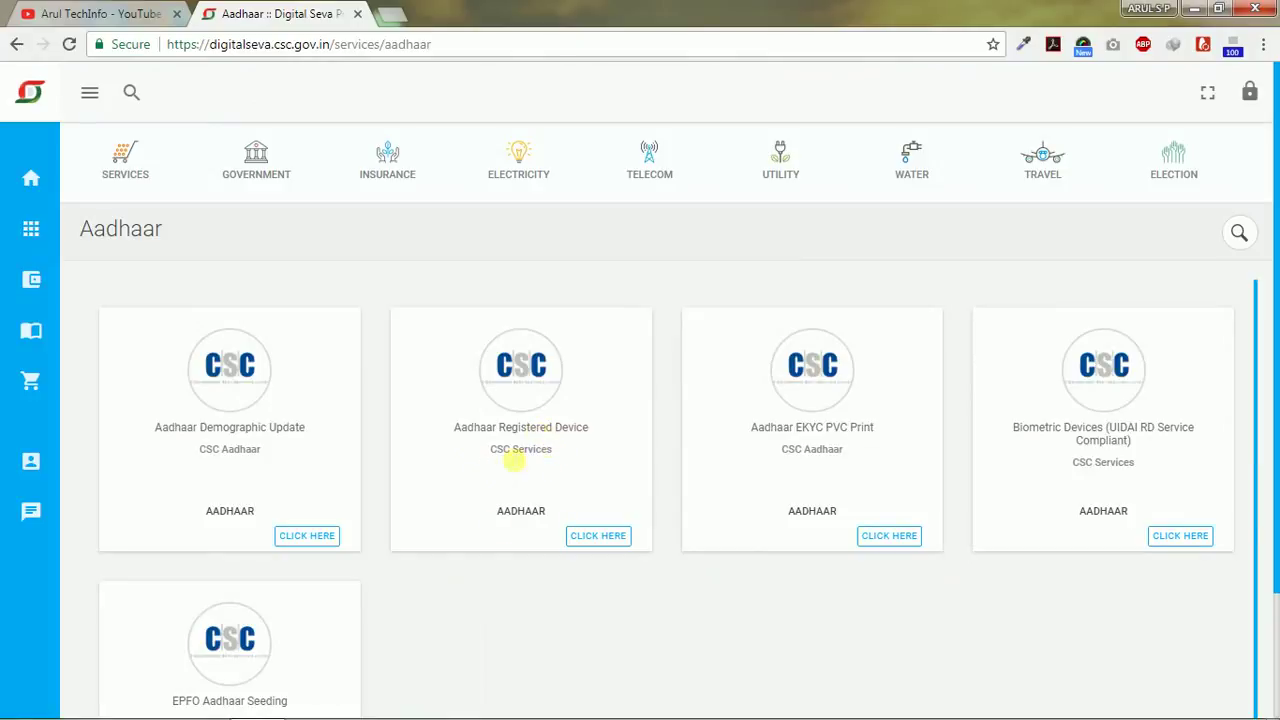
left_click(592, 541)
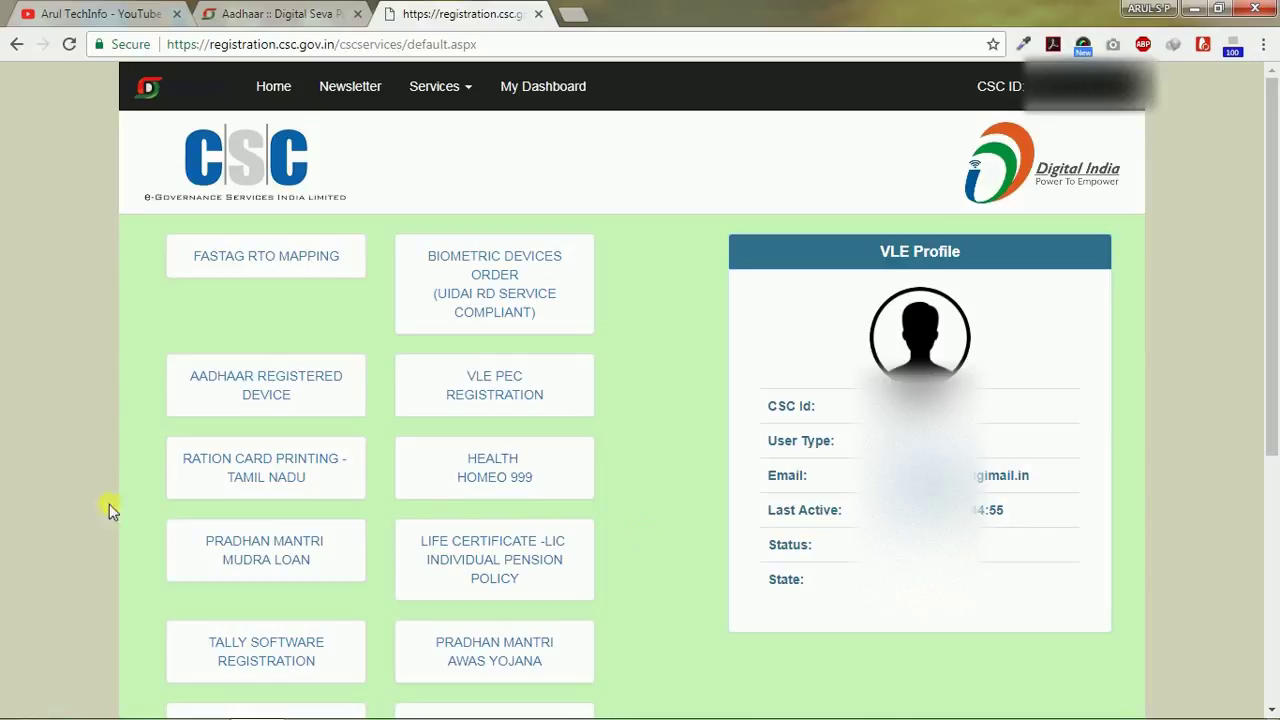
left_click(260, 383)
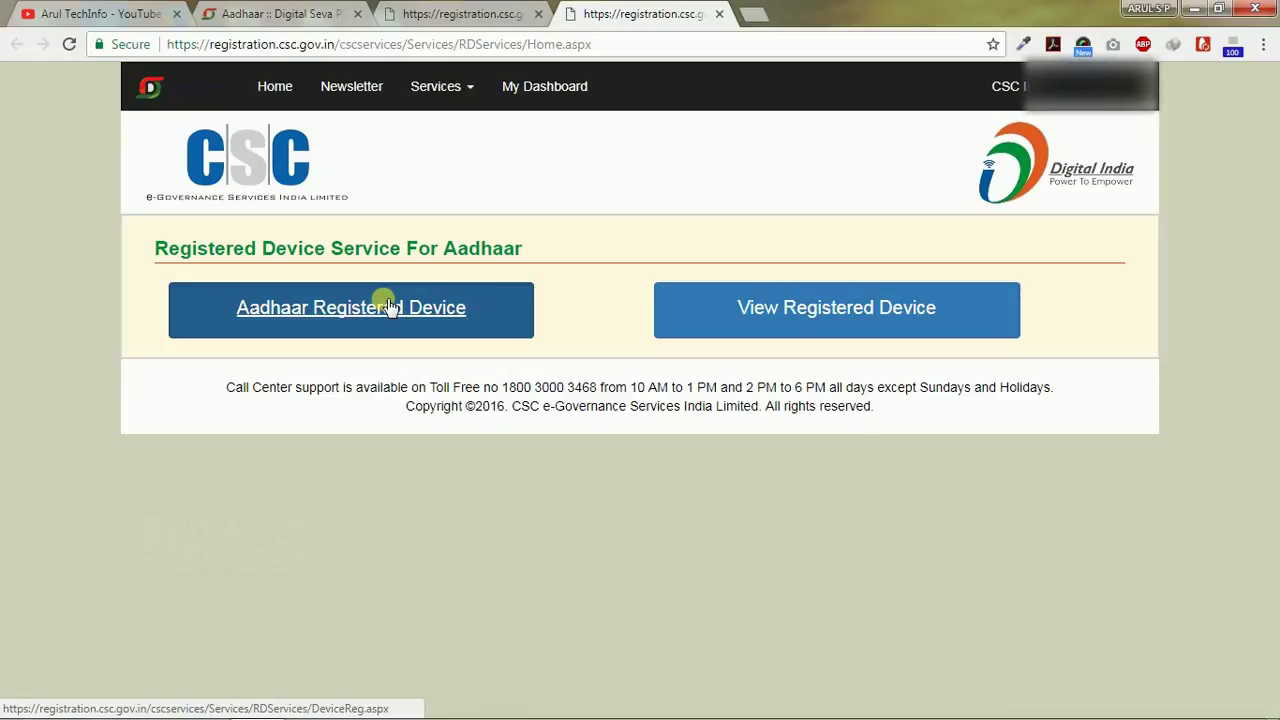
Step: Open the Aadhaar device registration form from the Registered Device Service page
left_click(387, 306)
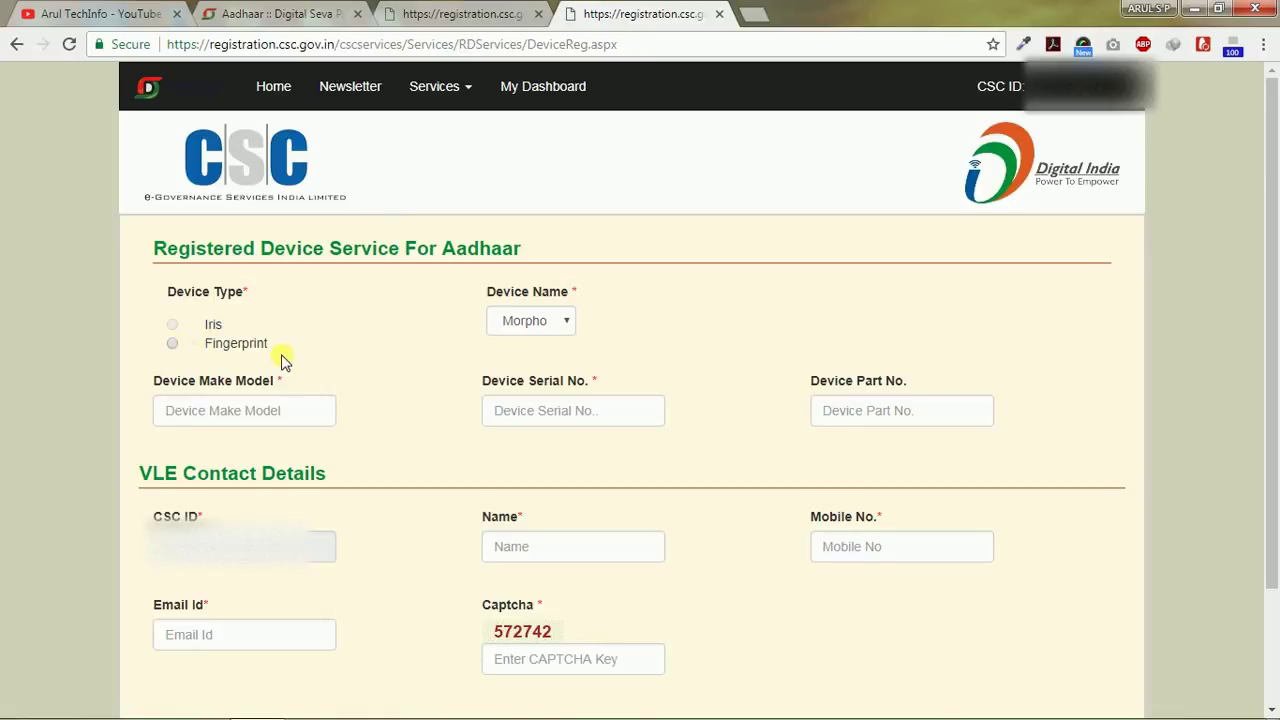
Step: Keep Morpho as the device name and look over the serial number field and Submit button
left_click(523, 325)
left_click(523, 322)
left_click(524, 320)
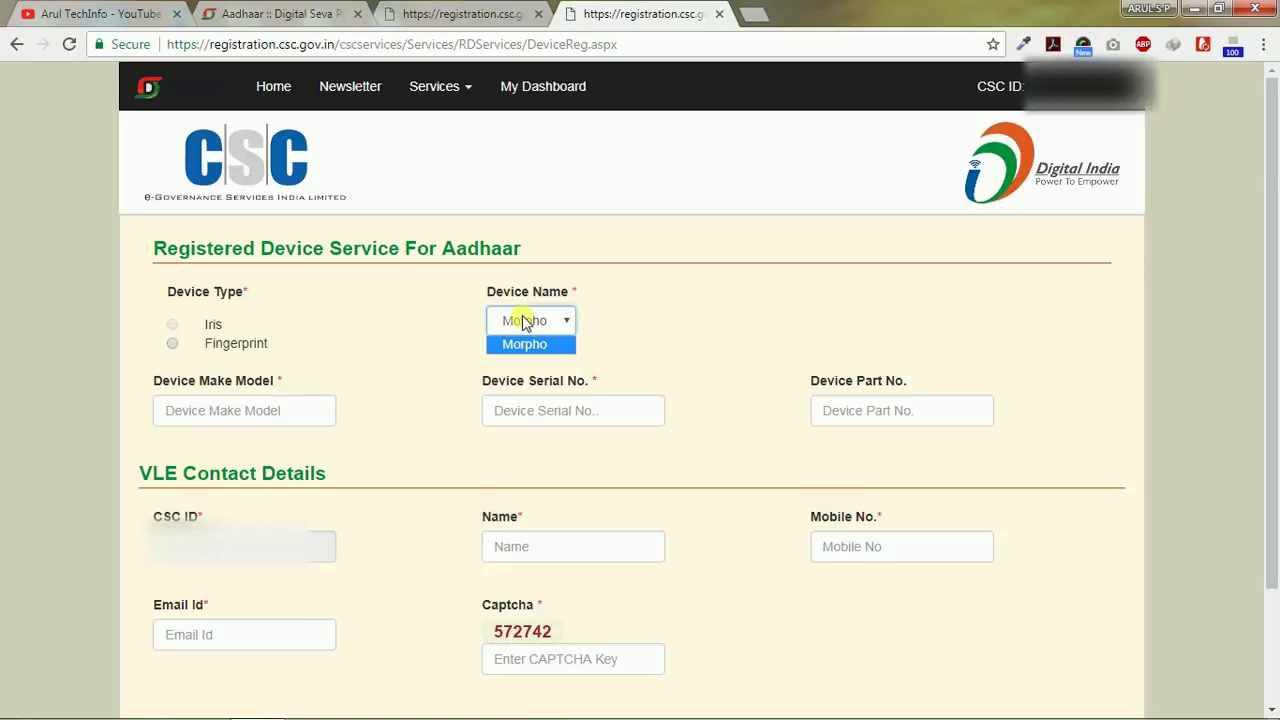
left_click(523, 320)
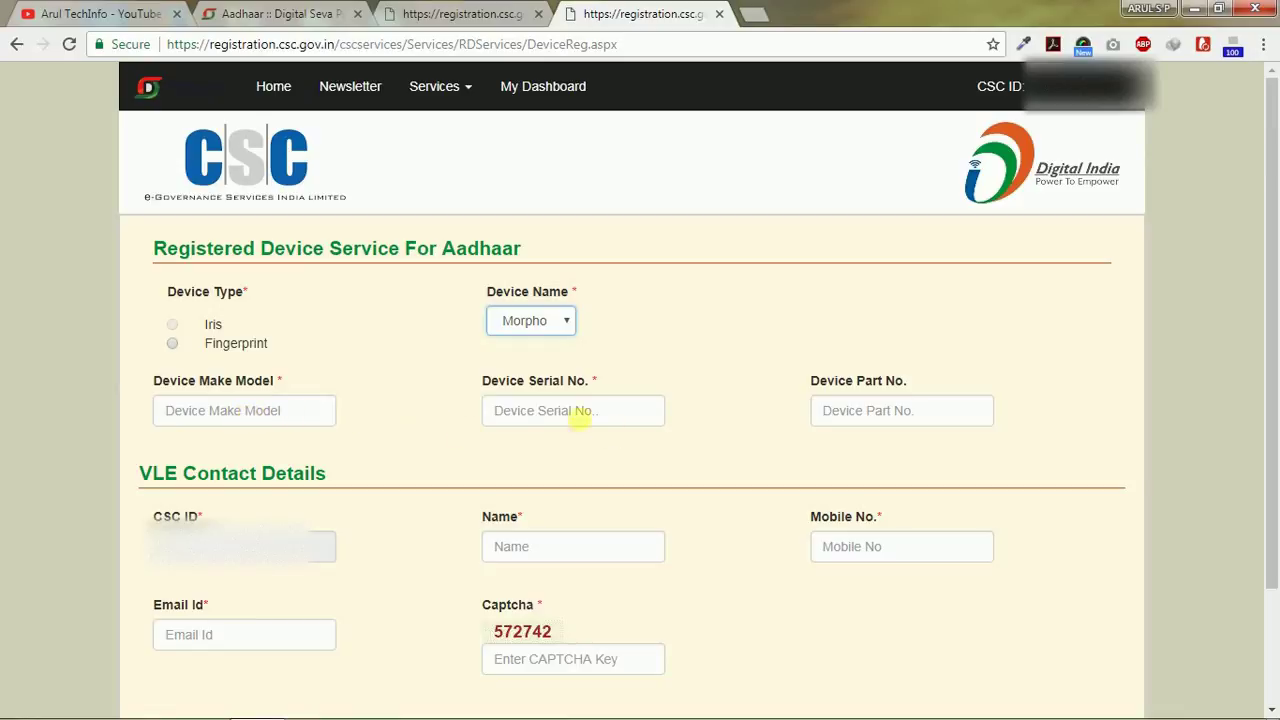
left_click(570, 424)
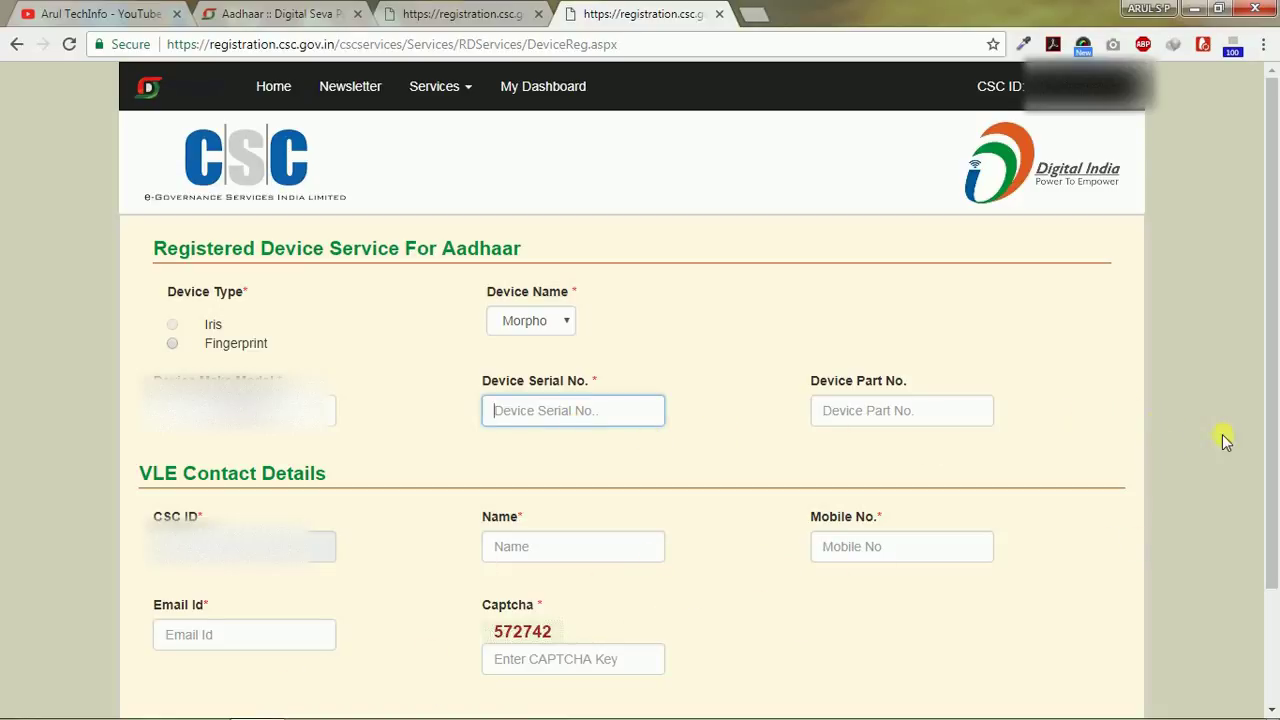
scroll(1258, 450, "down", 3)
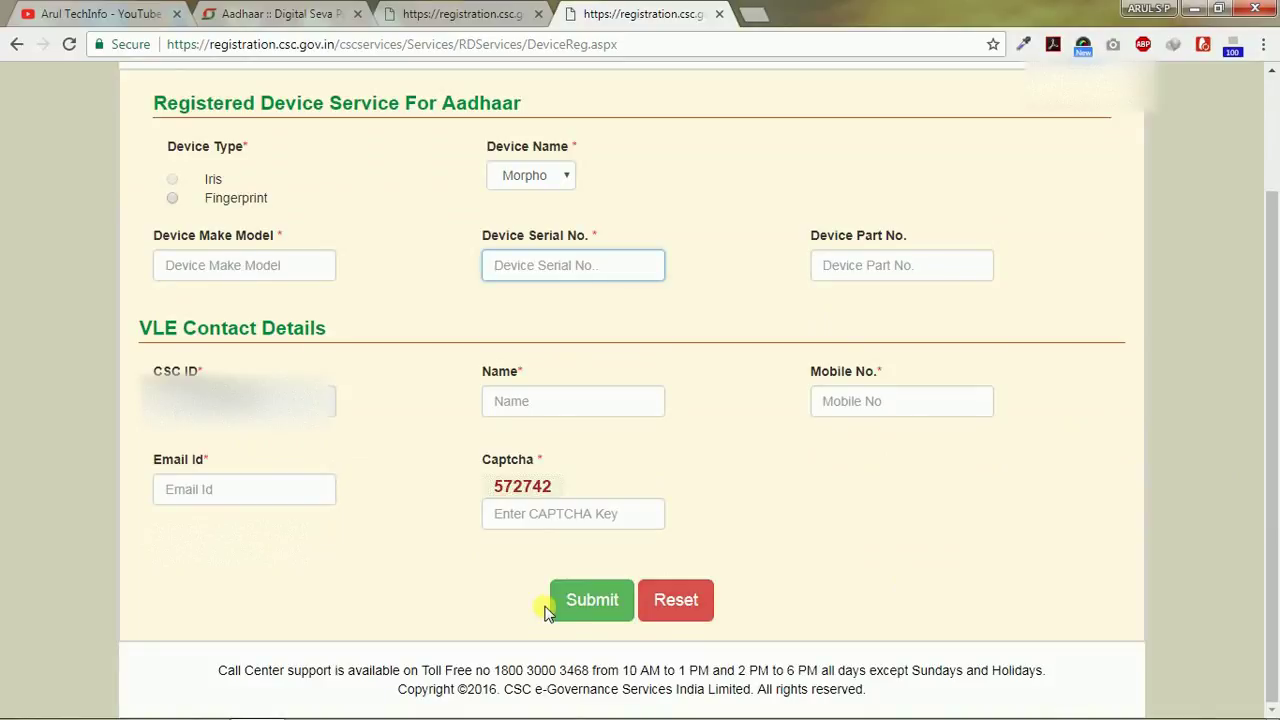
scroll(700, 605, "up", 3)
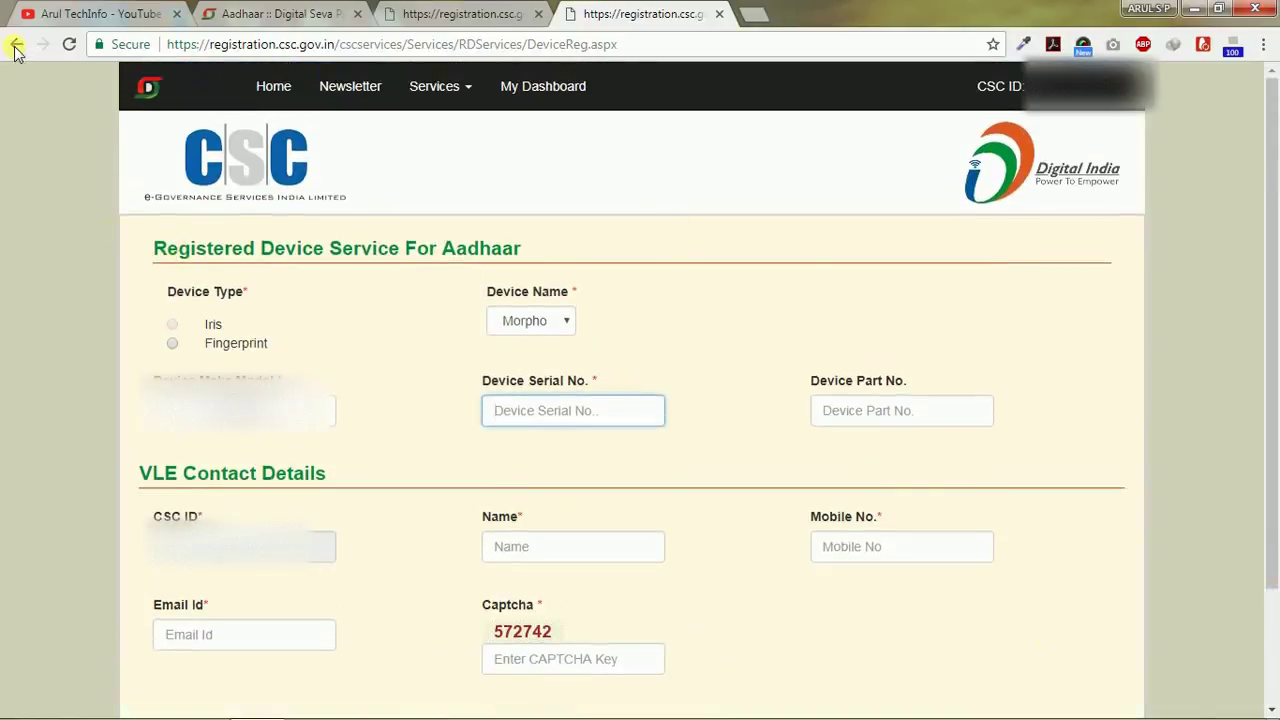
Step: Confirm Morpho MSD 1300 E2 is in the registered device list, then open a blank tab
left_click(15, 43)
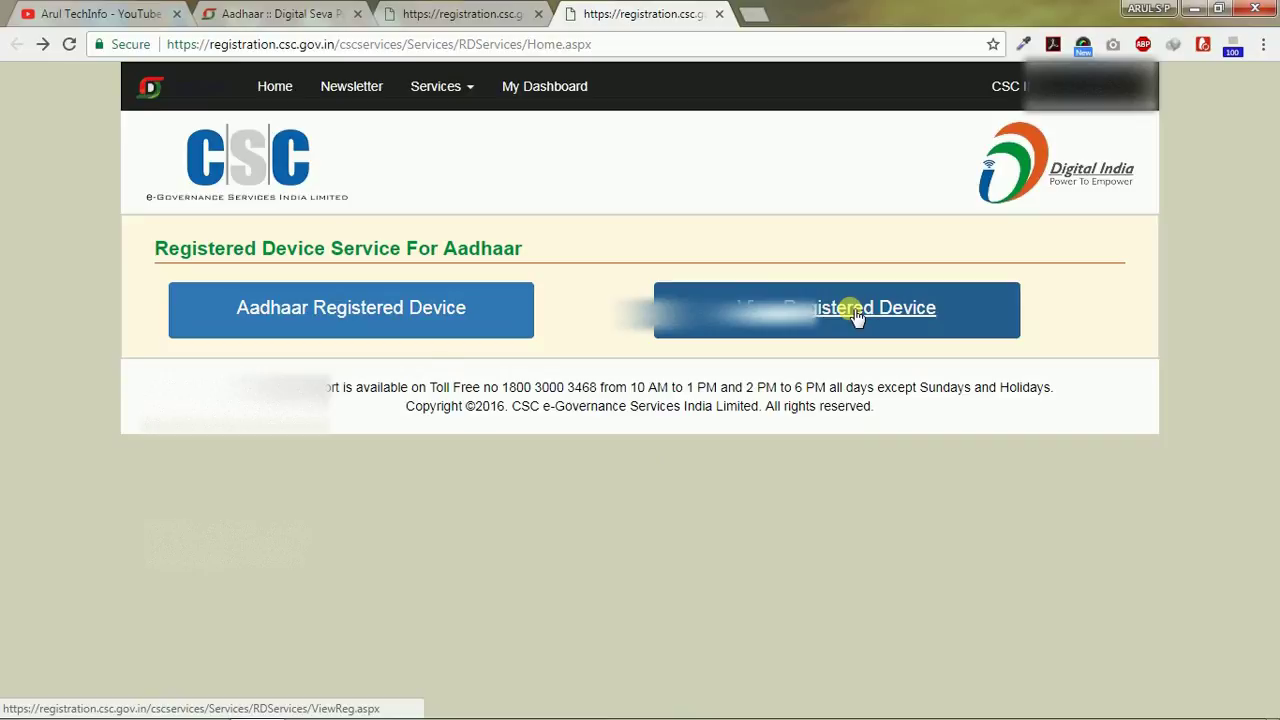
left_click(850, 311)
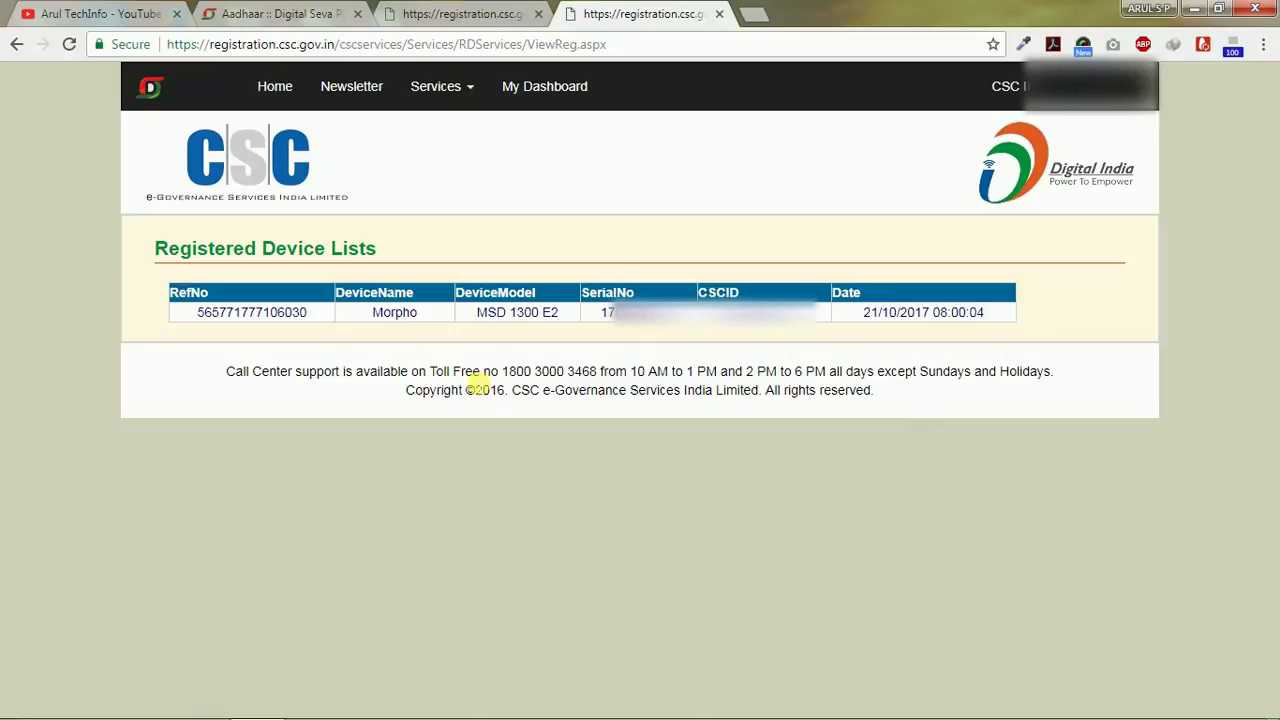
left_click(753, 14)
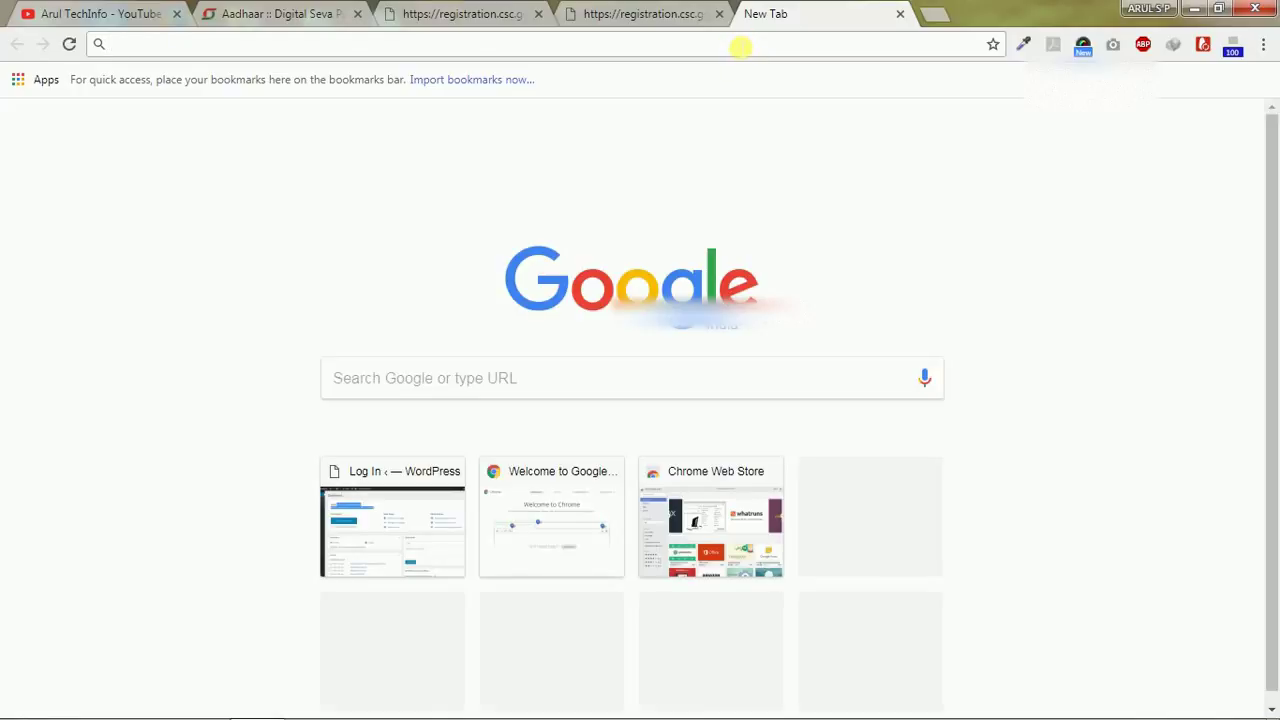
Step: Go to rdserviceonline.com and open the RD Service whitelisting product page via Buy RD Service
type("rds")
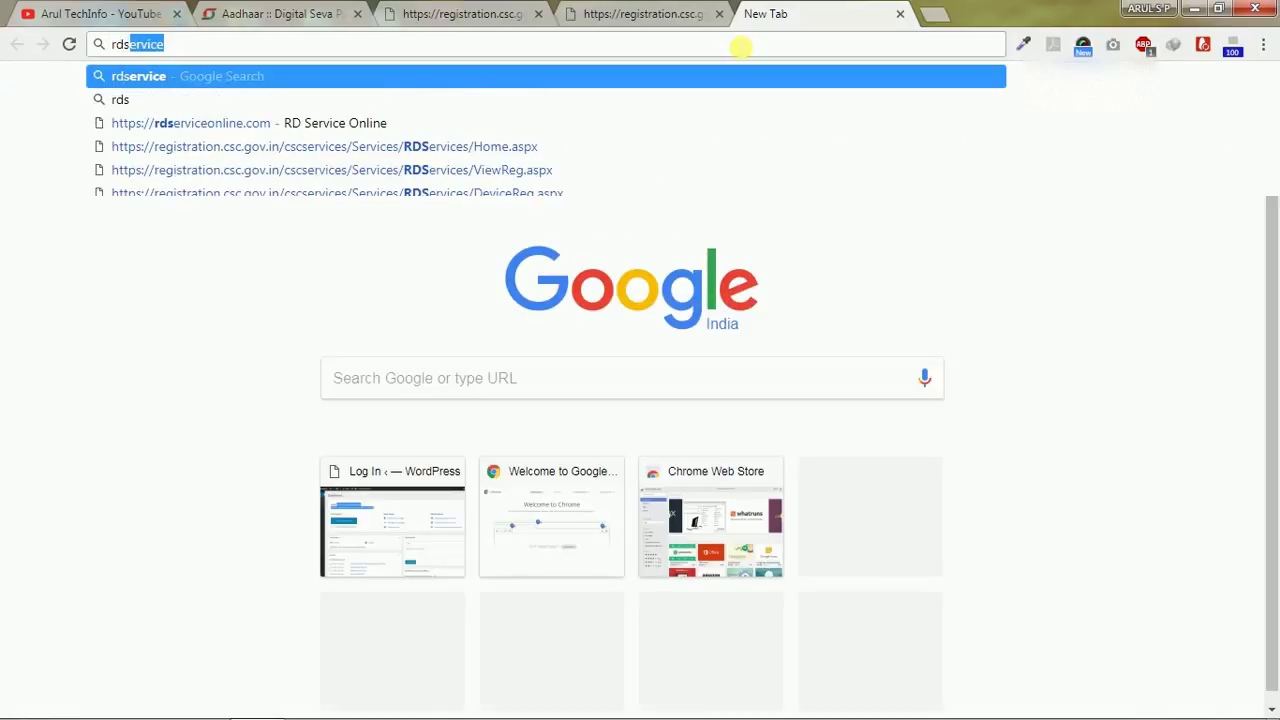
left_click(661, 128)
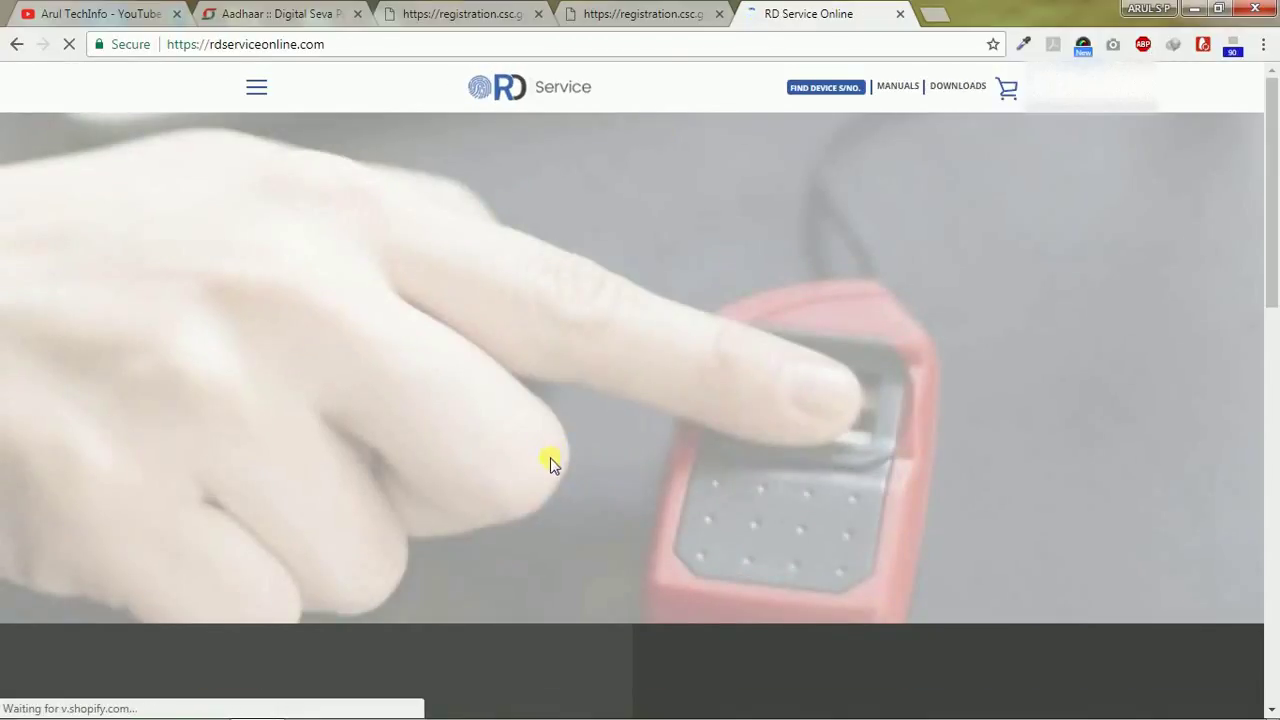
left_click(606, 398)
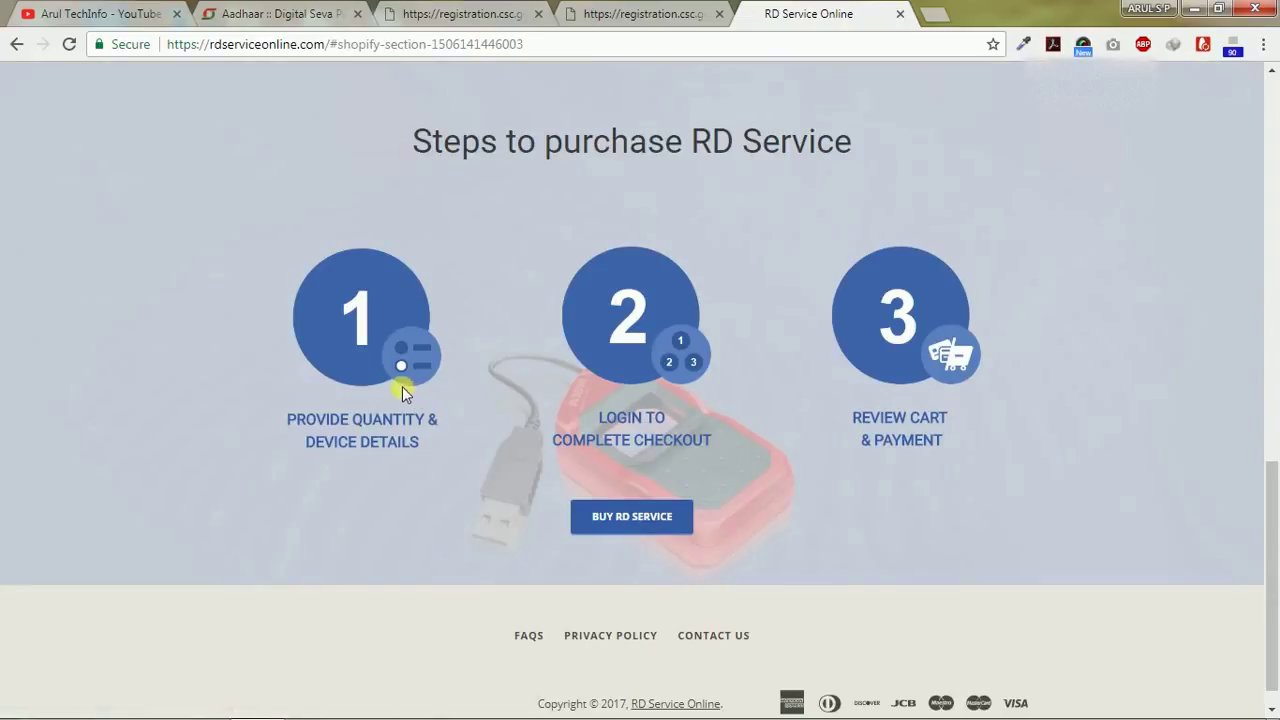
left_click(629, 520)
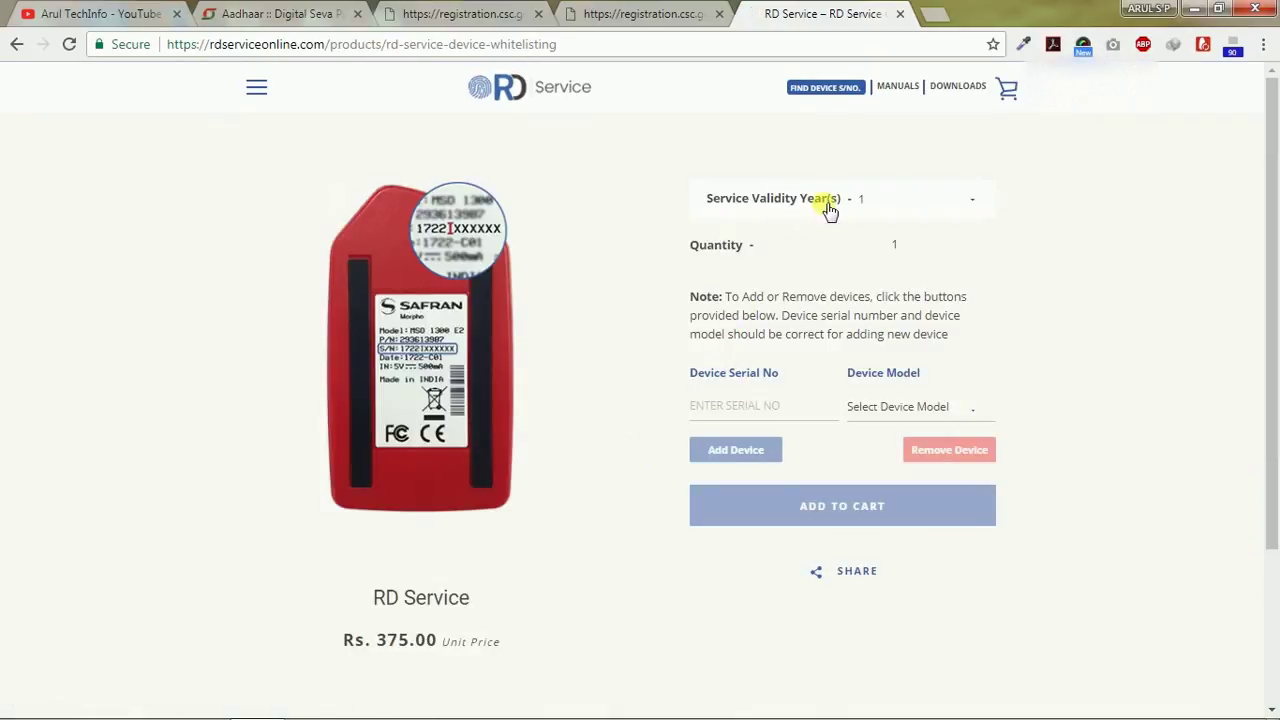
Step: Select MSO1300E2 as the Device Model on the whitelisting form
left_click(740, 405)
left_click(918, 418)
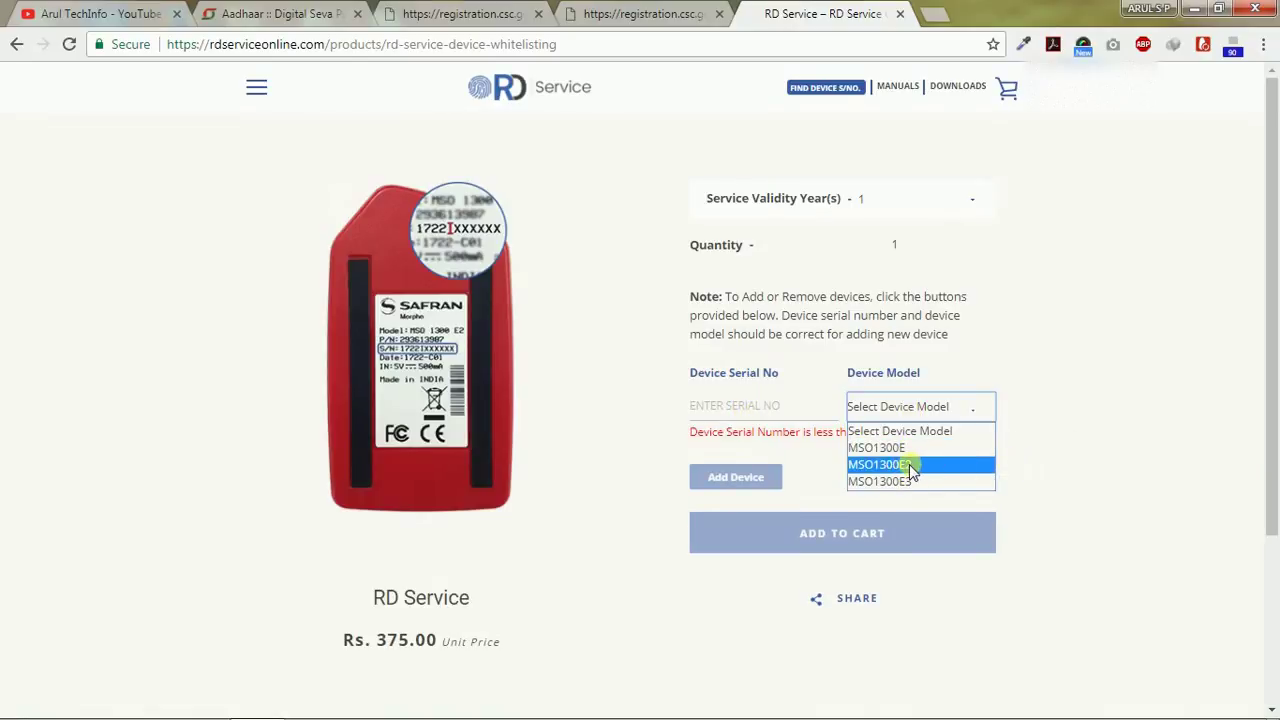
left_click(909, 465)
left_click(745, 408)
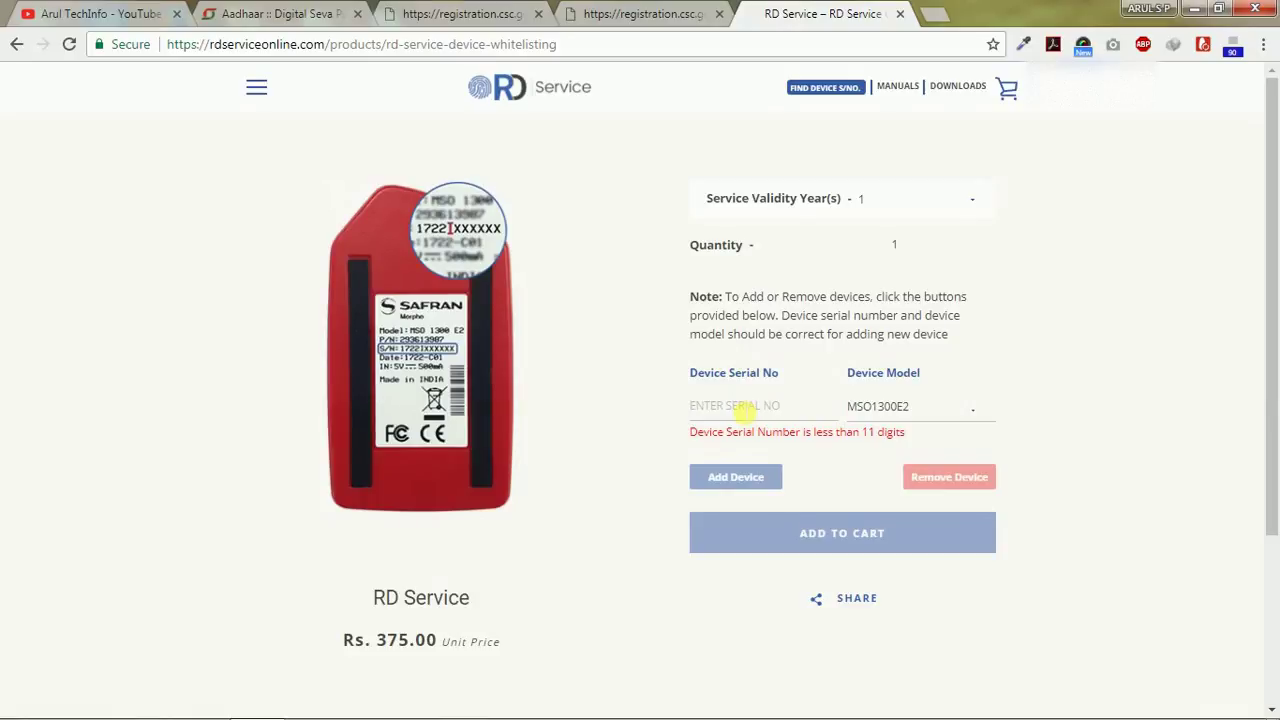
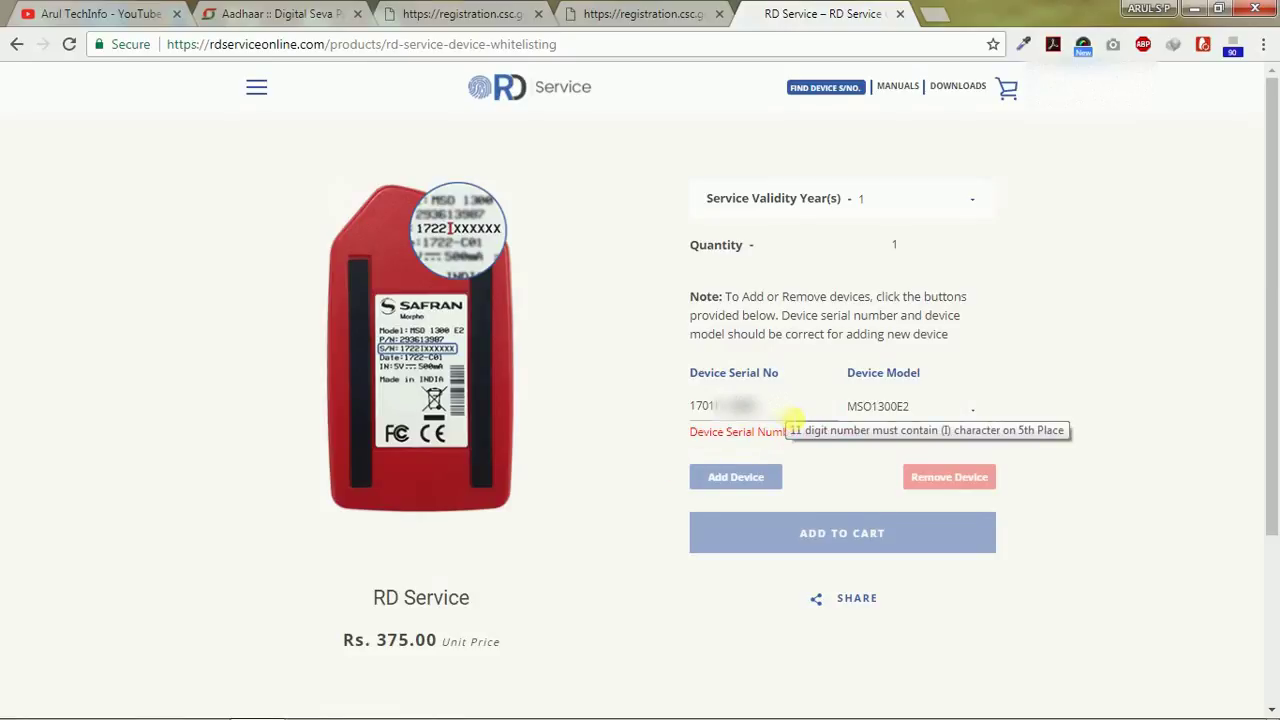
Step: Enter the device serial number, which is reported as already whitelisted, then switch to the YouTube tab
key("BackSpace")
key("BackSpace")
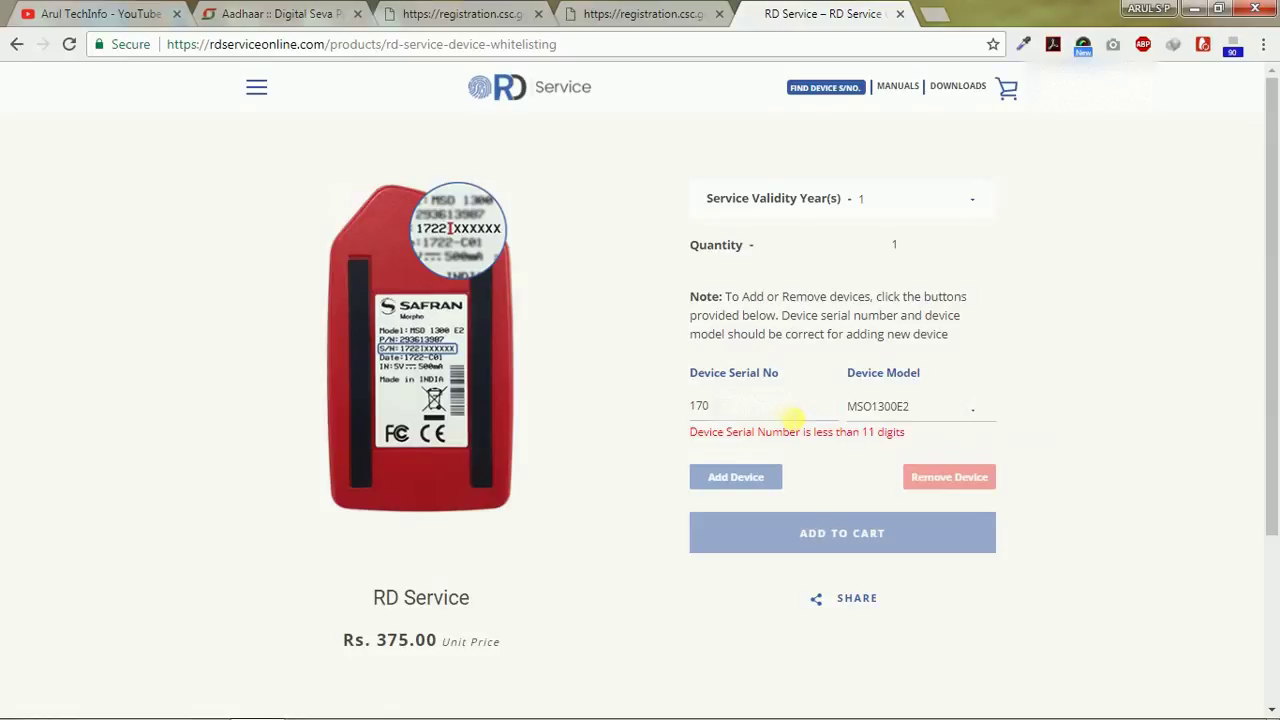
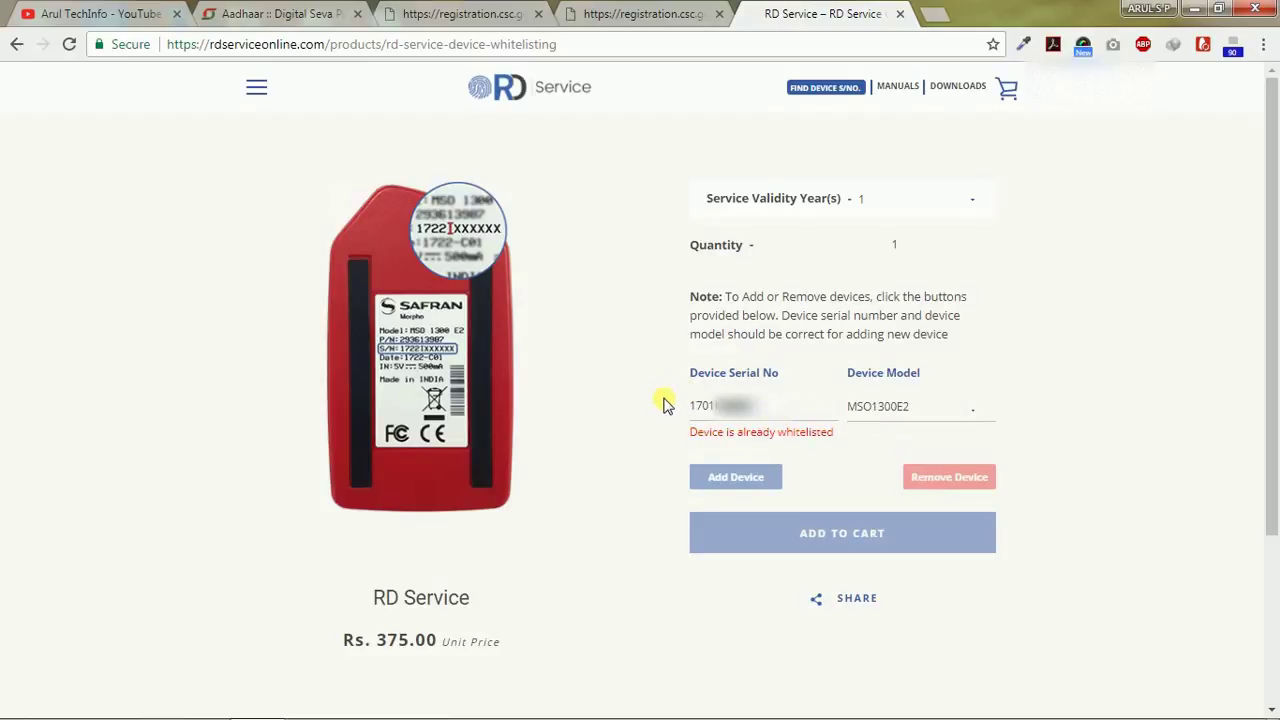
left_click(674, 431)
mouse_move(742, 415)
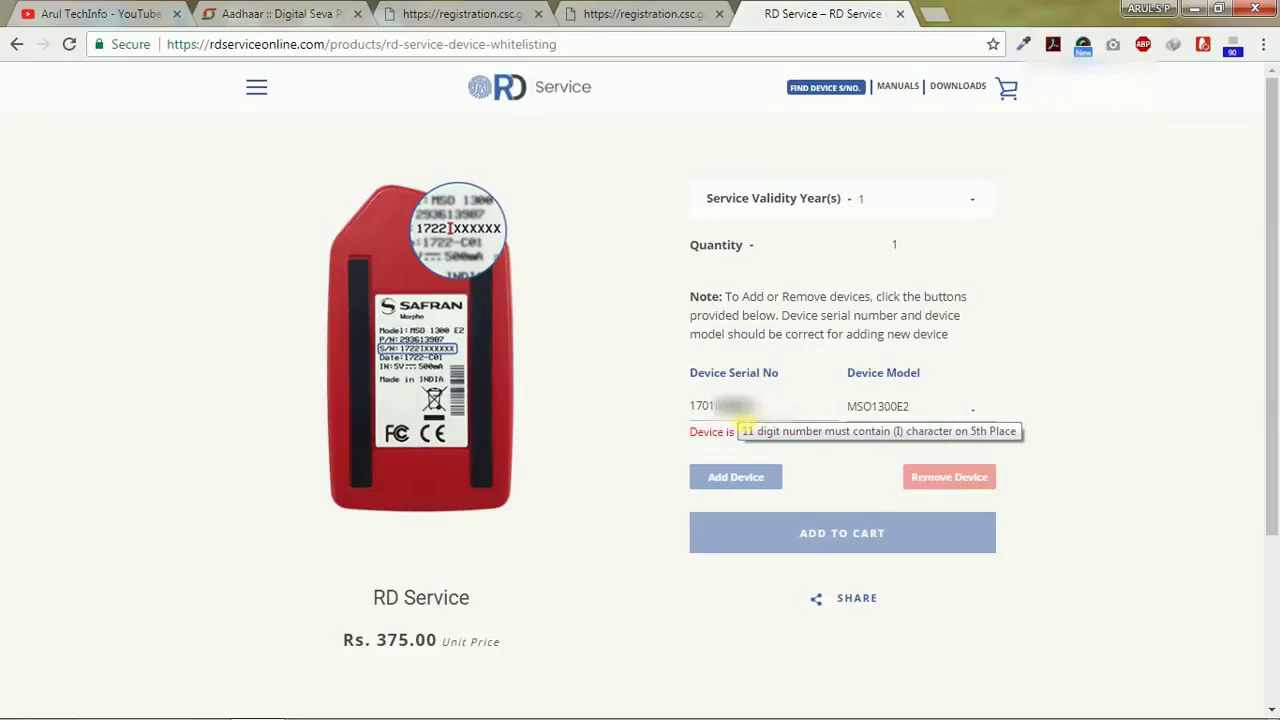
left_click(102, 10)
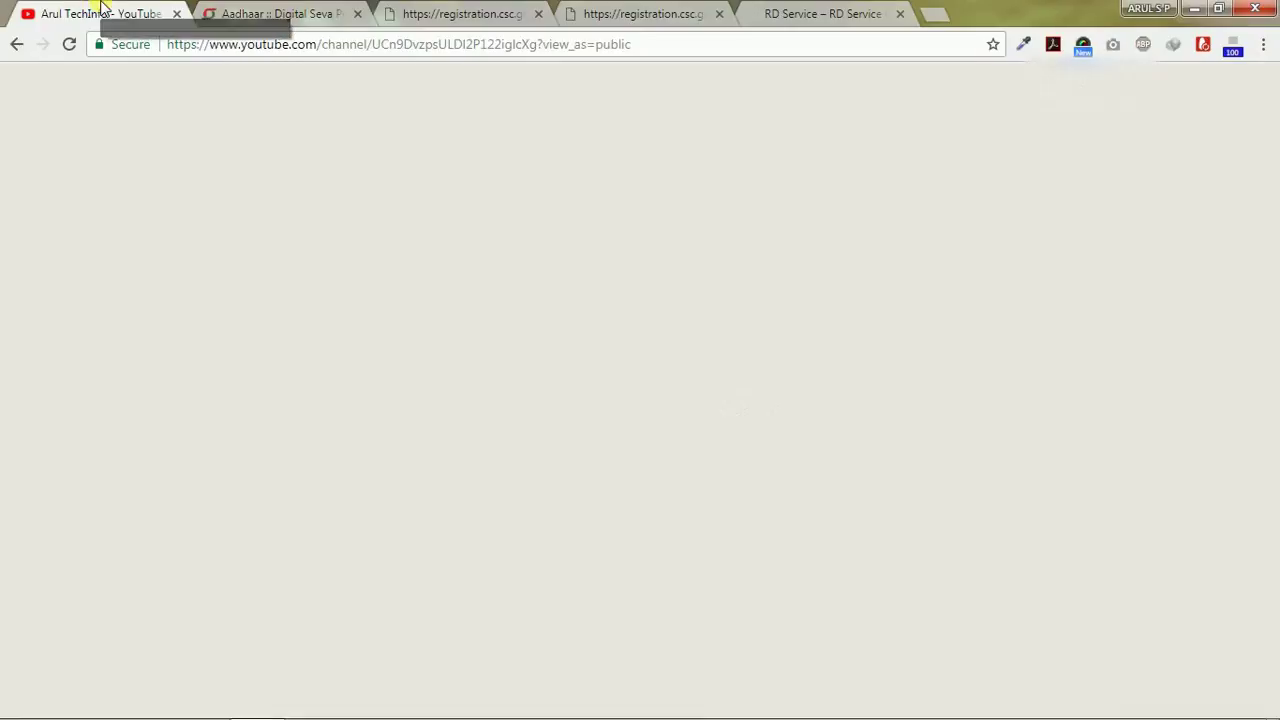